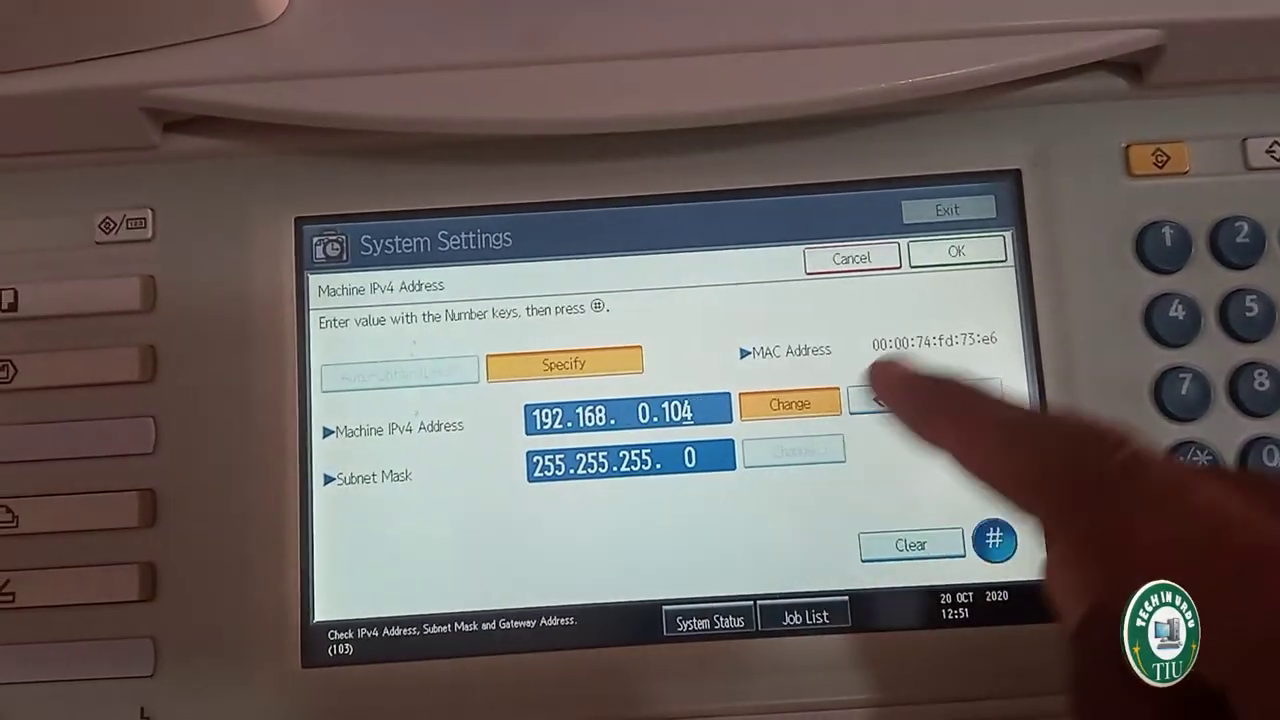
pyautogui.click(787, 409)
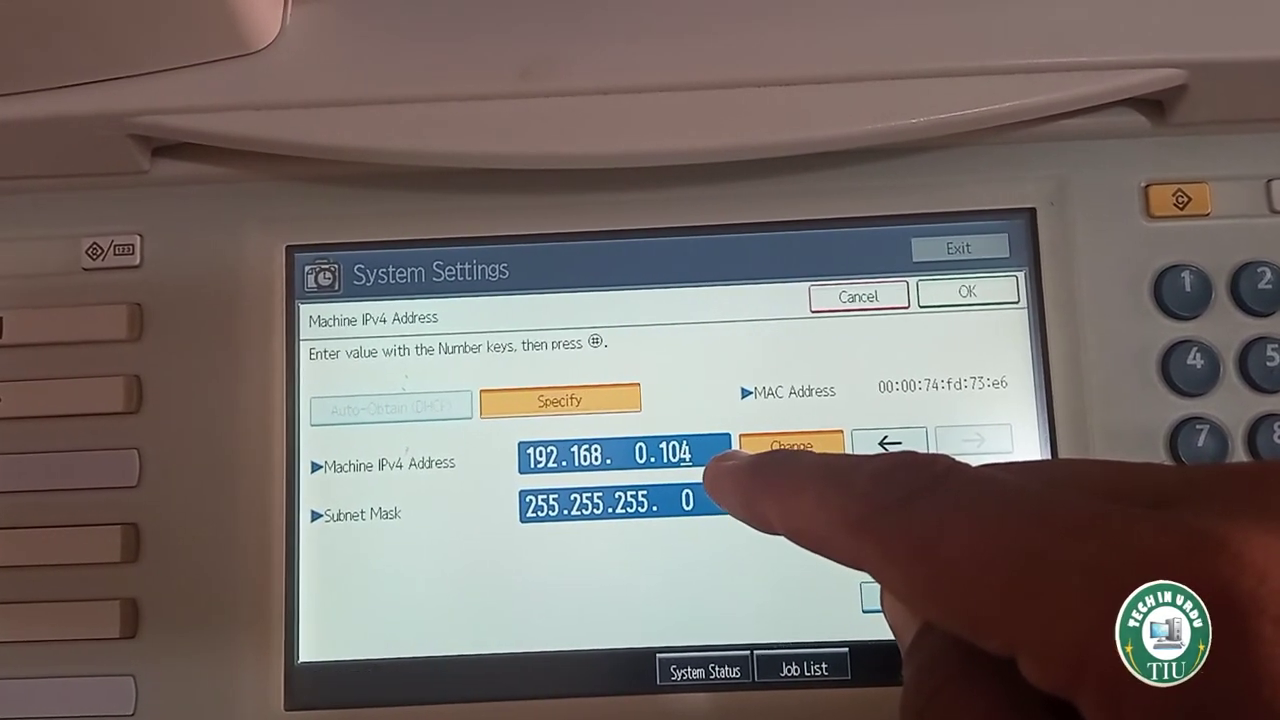
pyautogui.click(740, 452)
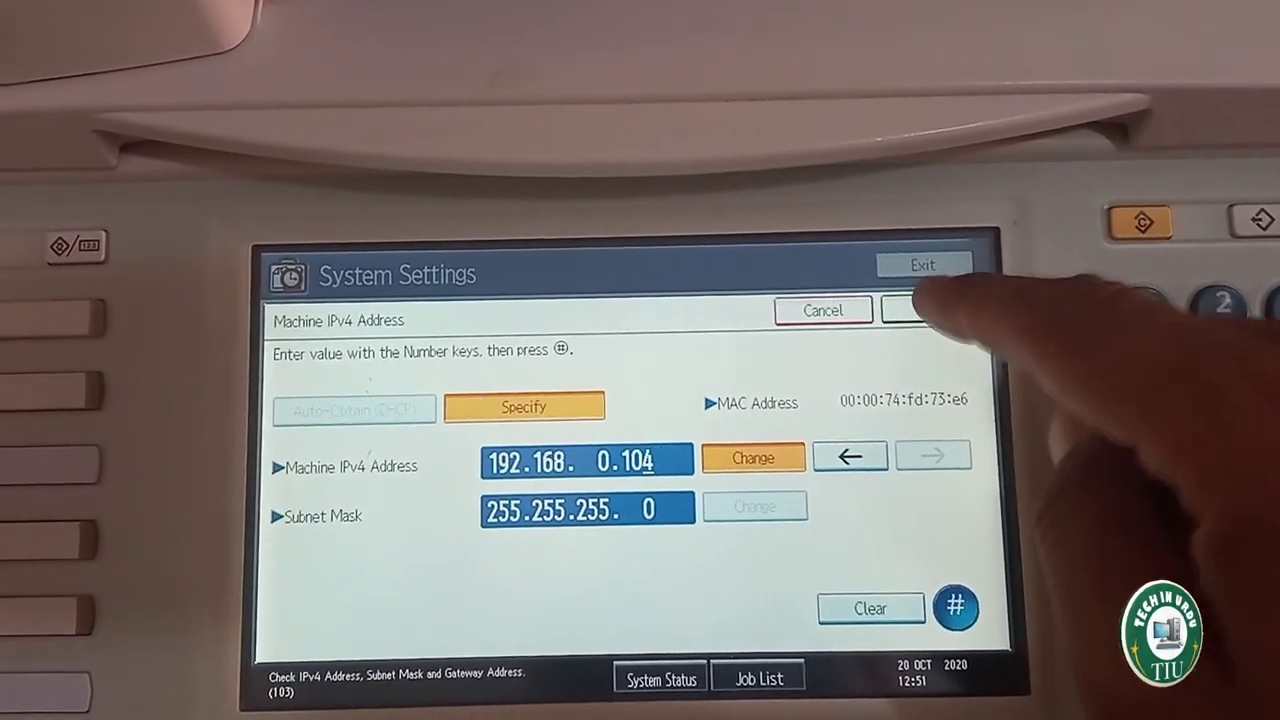
pyautogui.click(930, 308)
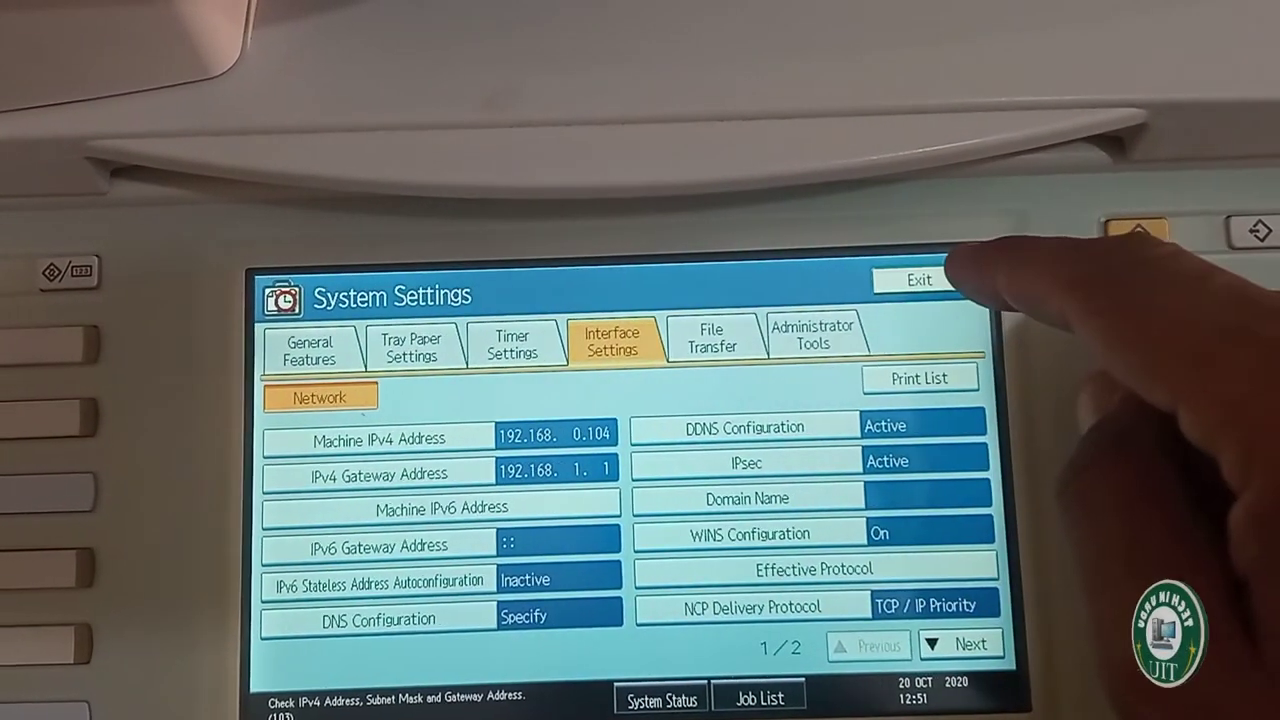
pyautogui.click(928, 283)
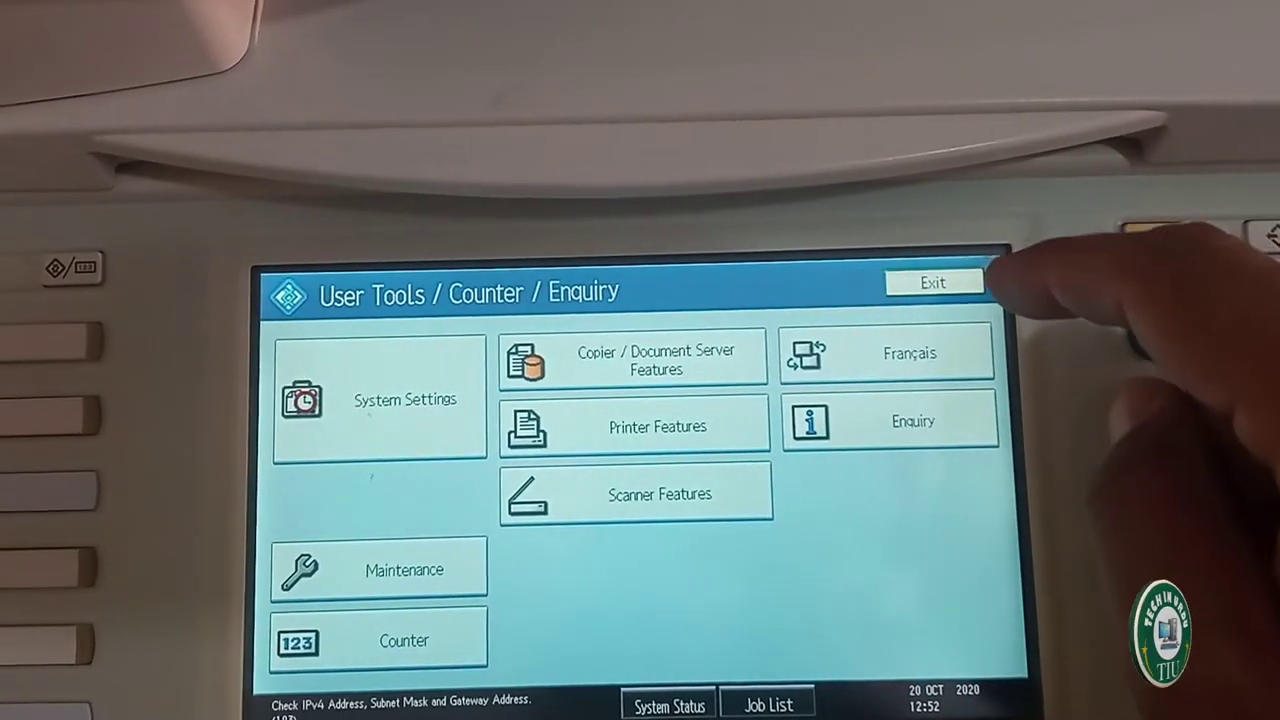
pyautogui.click(910, 290)
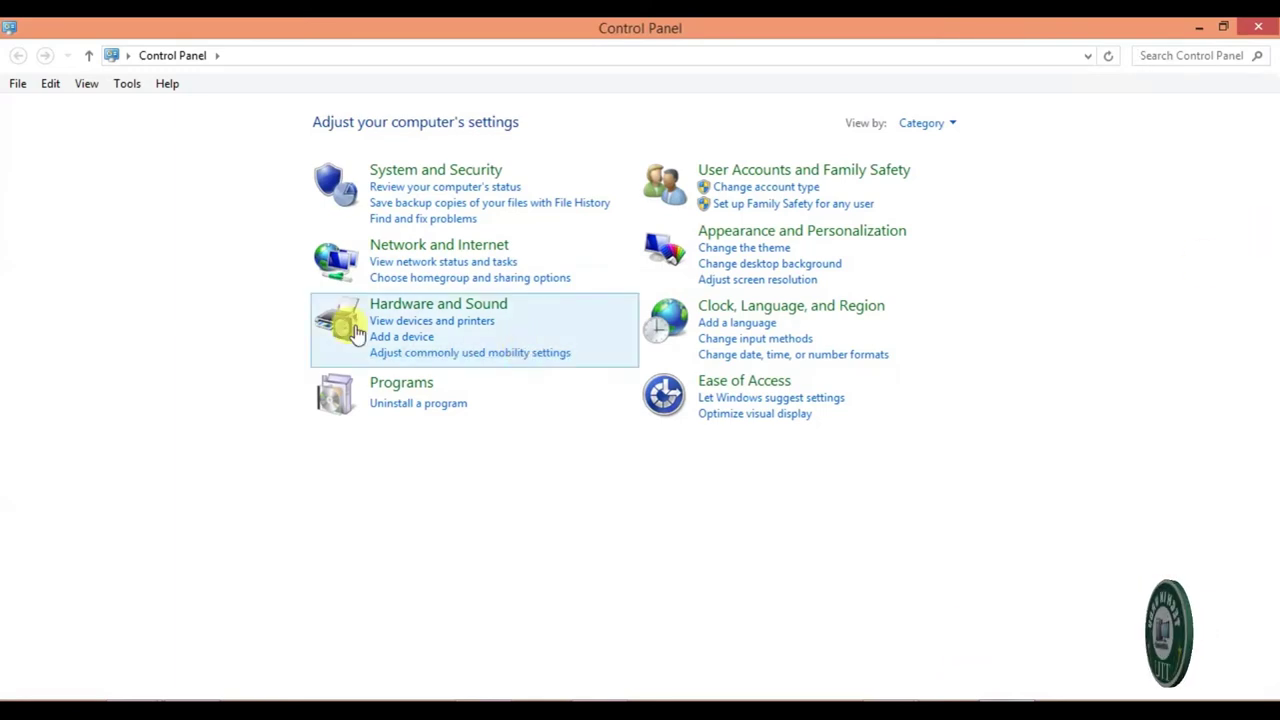
# Remove the PCL6 V4 Driver for Universal Print printer from the computer's devices and printers.
pyautogui.click(444, 322)
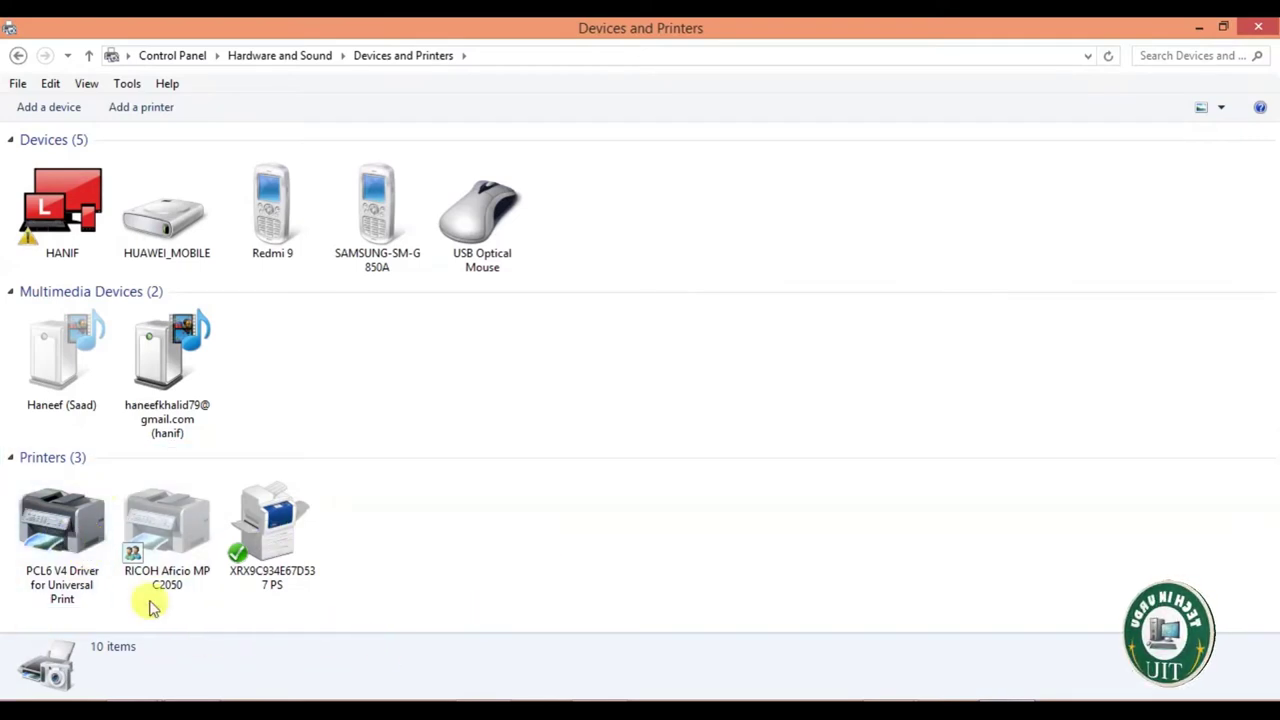
pyautogui.click(70, 538)
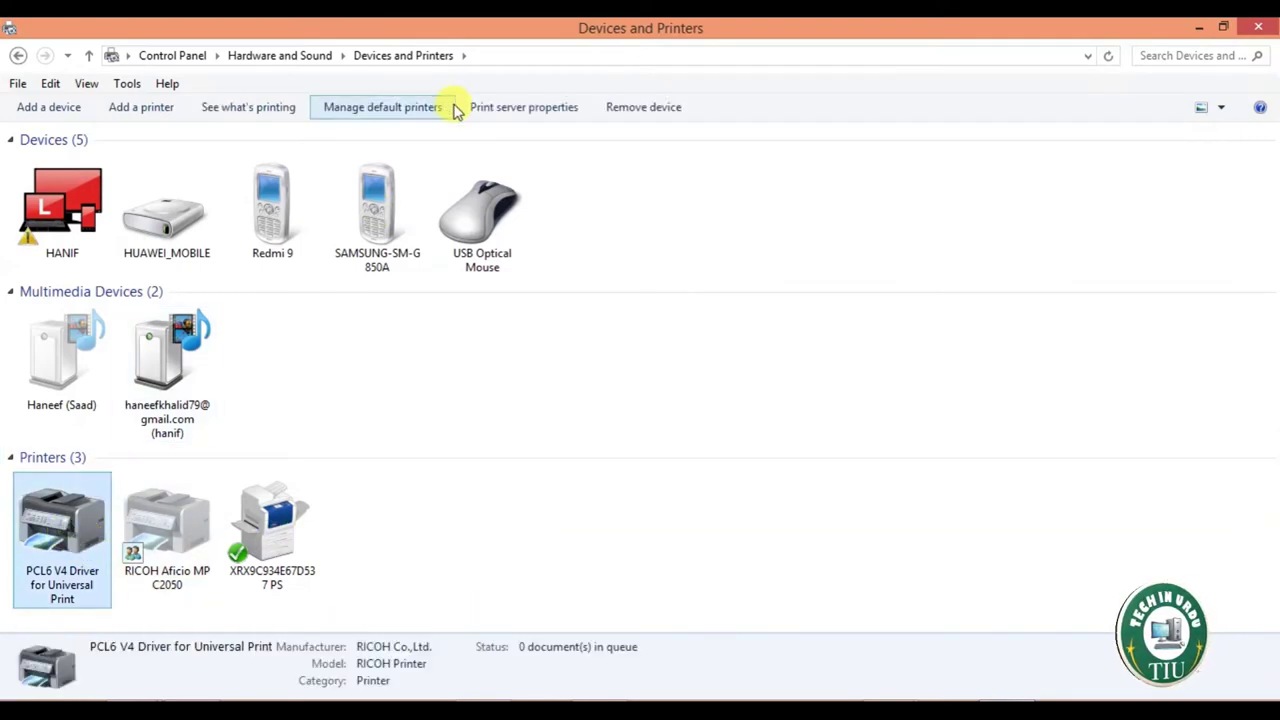
pyautogui.click(615, 110)
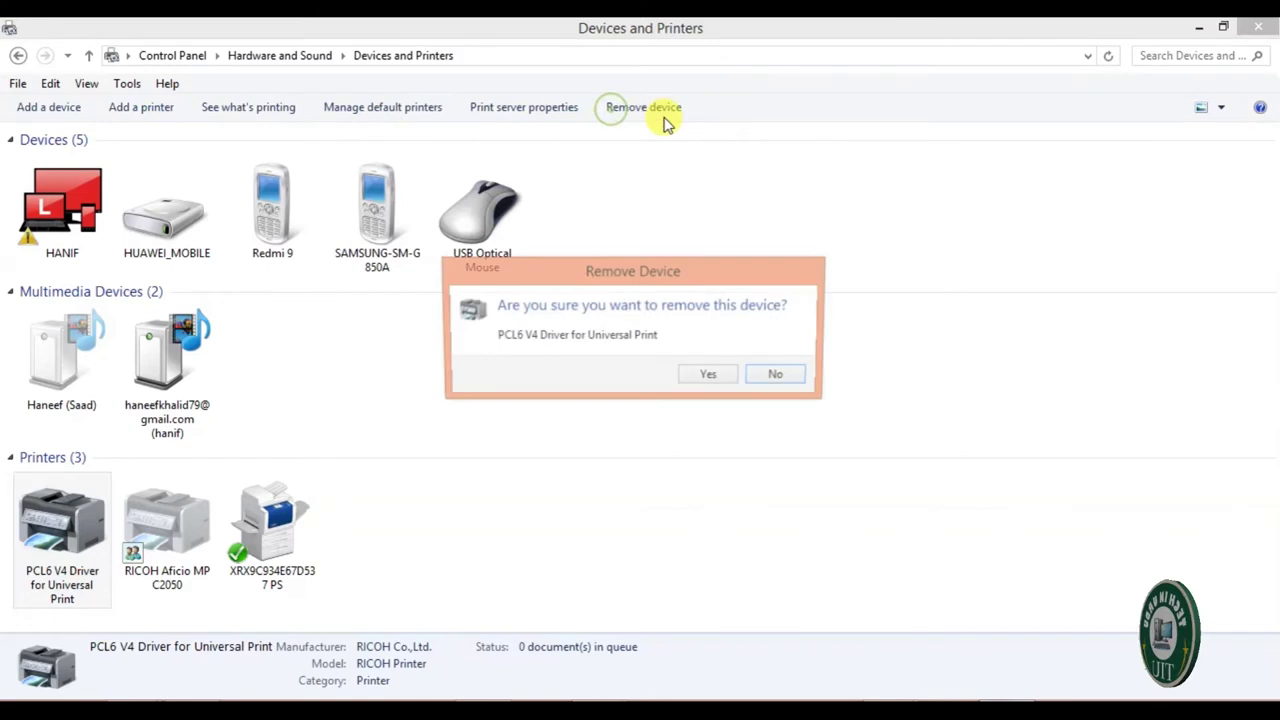
pyautogui.click(709, 375)
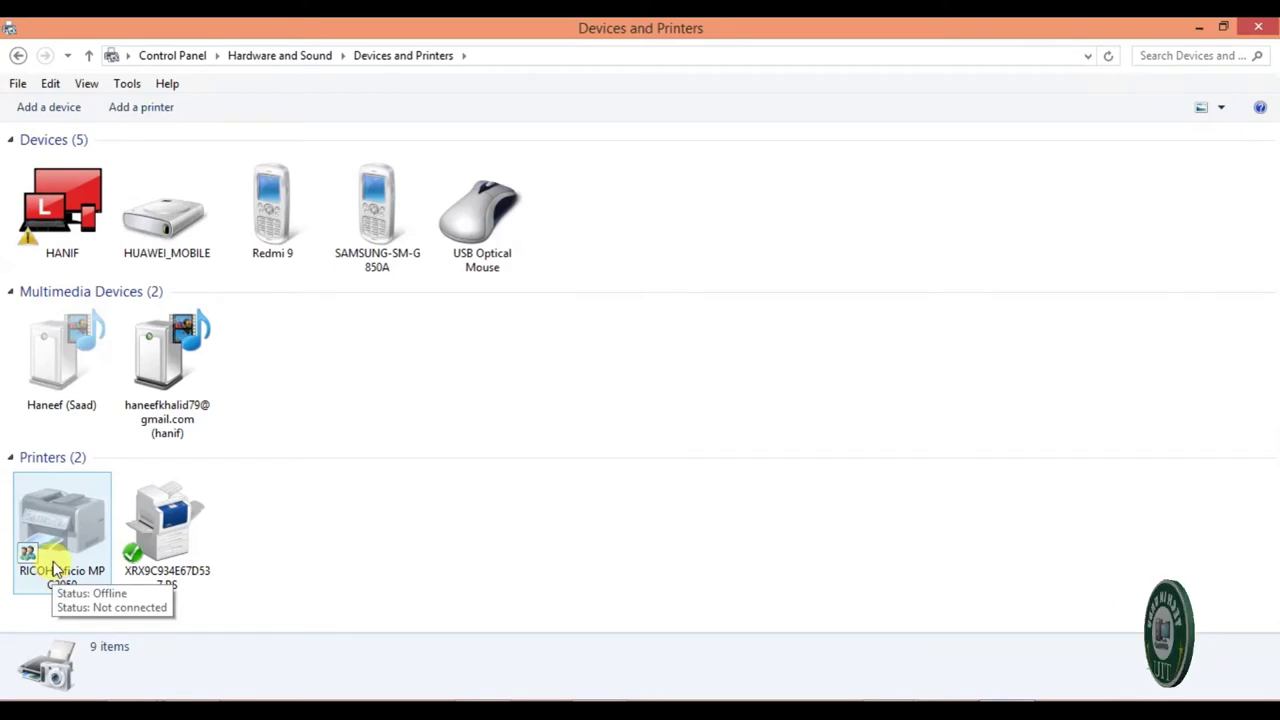
# Start adding a printer, choosing the Aficio MP C2050 (RICOH) at 192.168.0.104 with the currently installed driver.
pyautogui.click(154, 110)
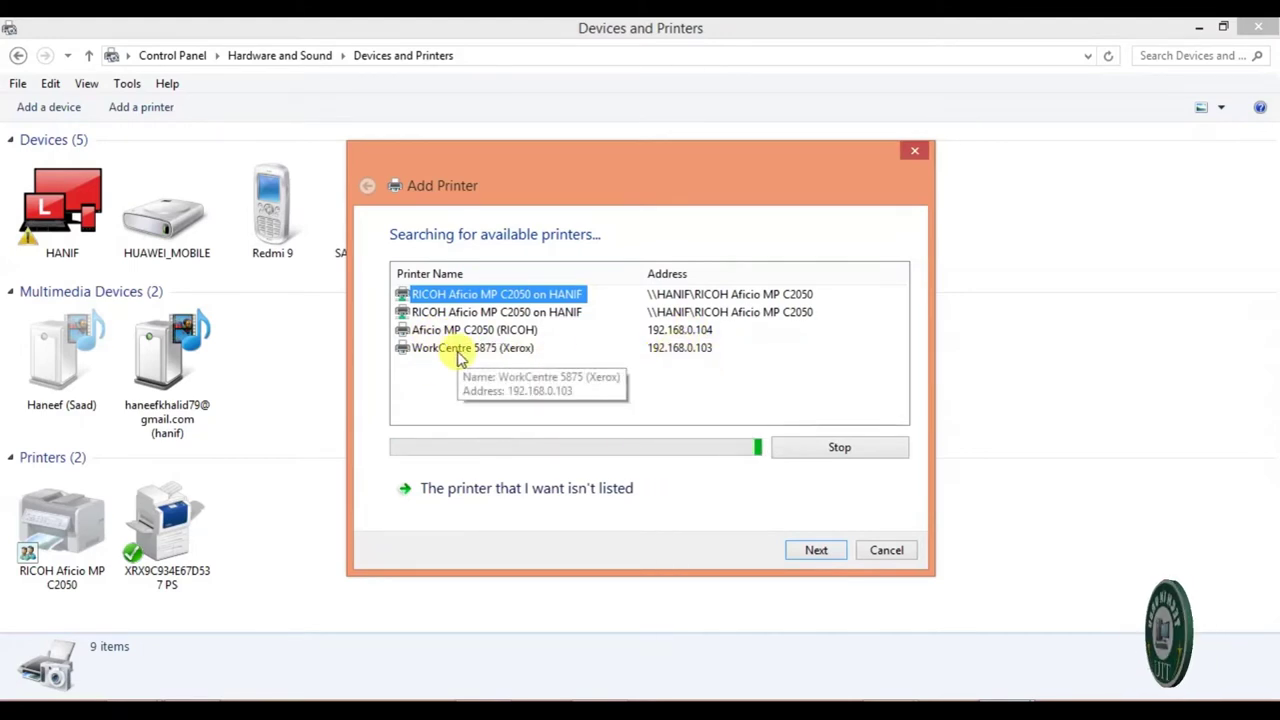
pyautogui.click(818, 452)
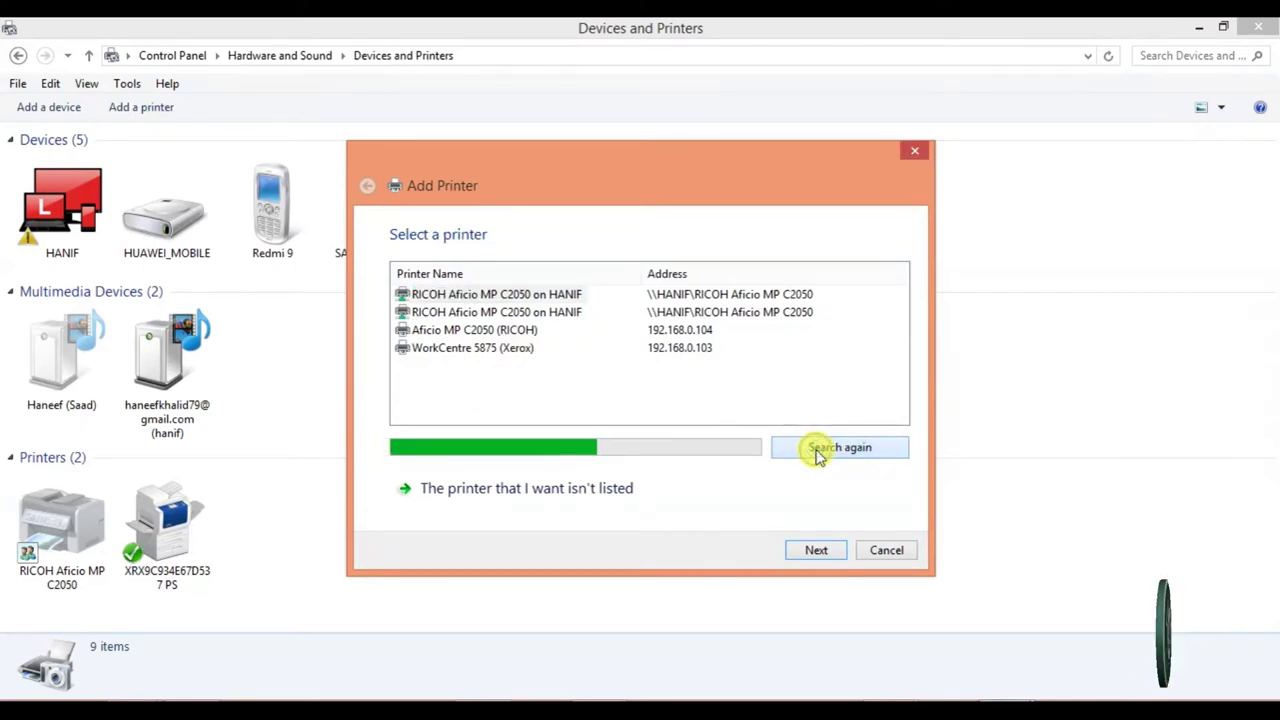
pyautogui.click(508, 358)
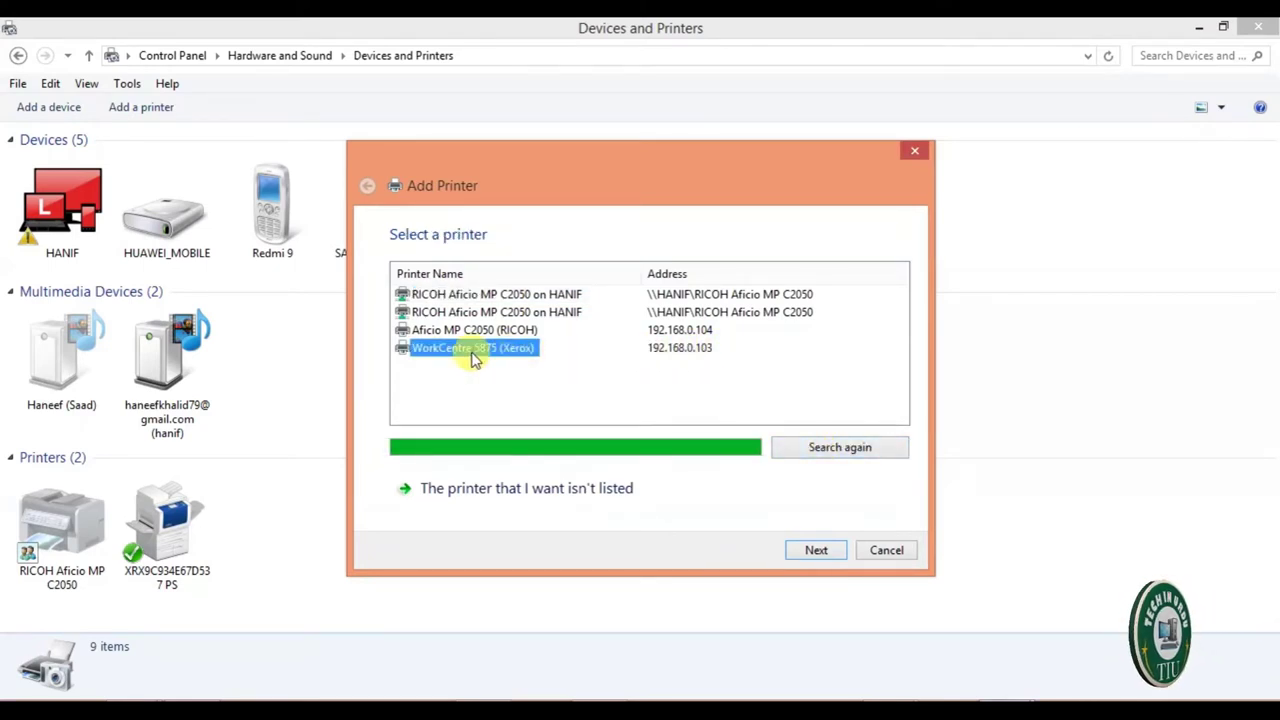
pyautogui.click(512, 330)
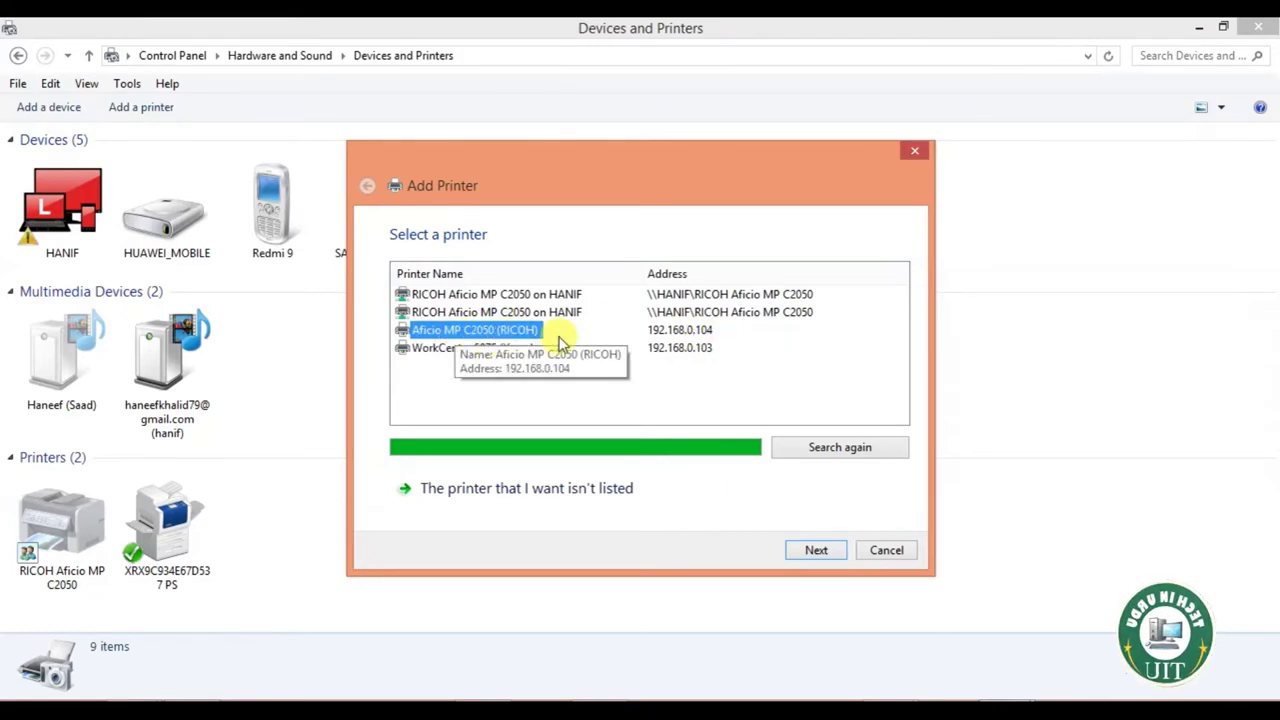
pyautogui.click(662, 335)
pyautogui.click(535, 333)
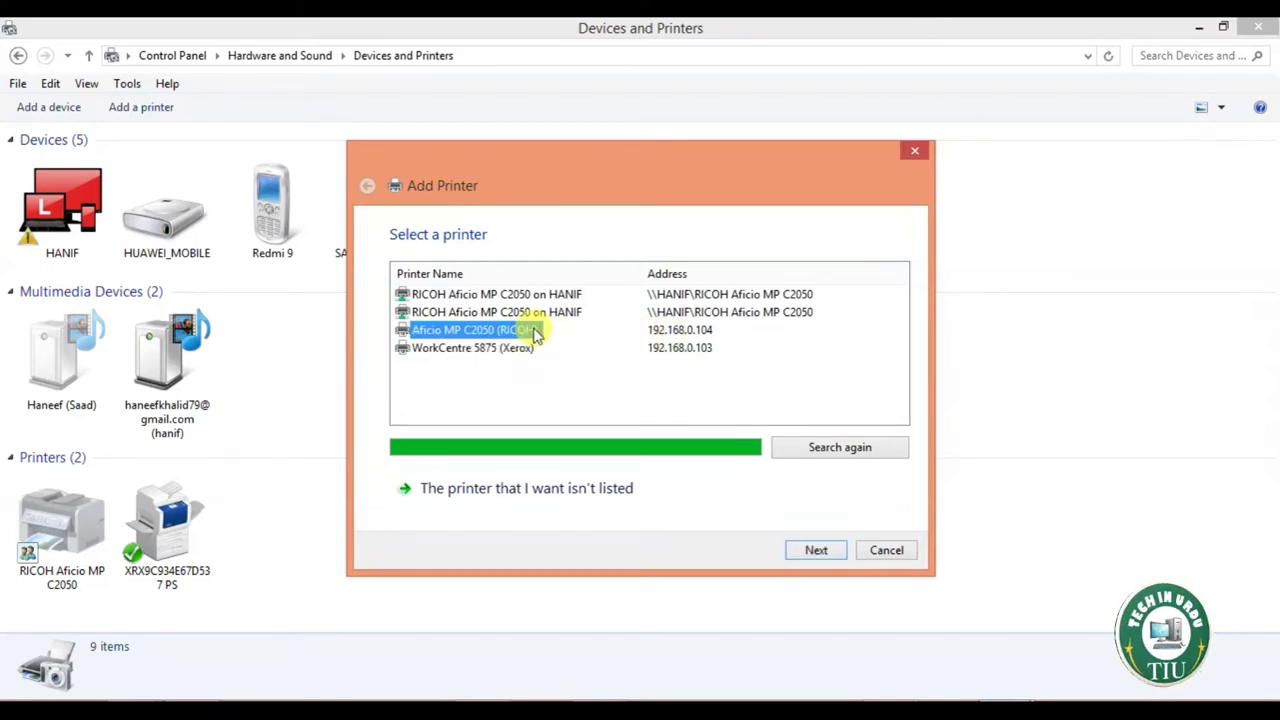
pyautogui.click(812, 550)
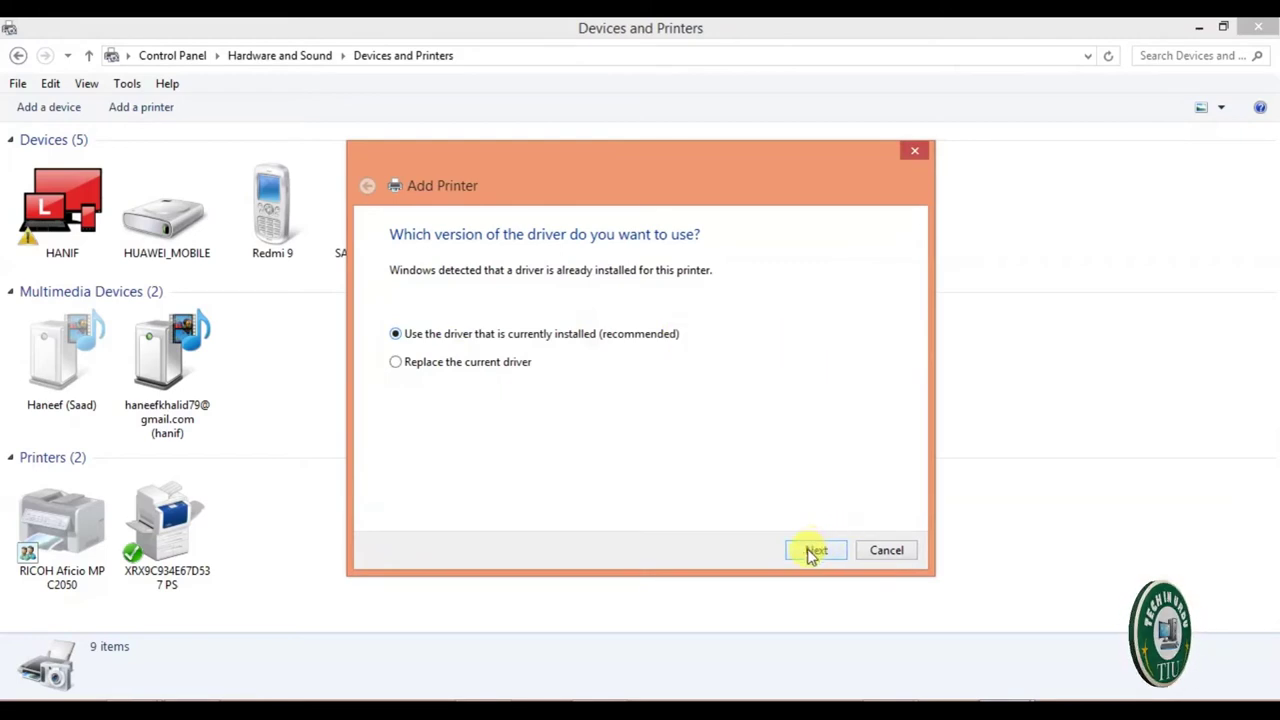
pyautogui.click(814, 551)
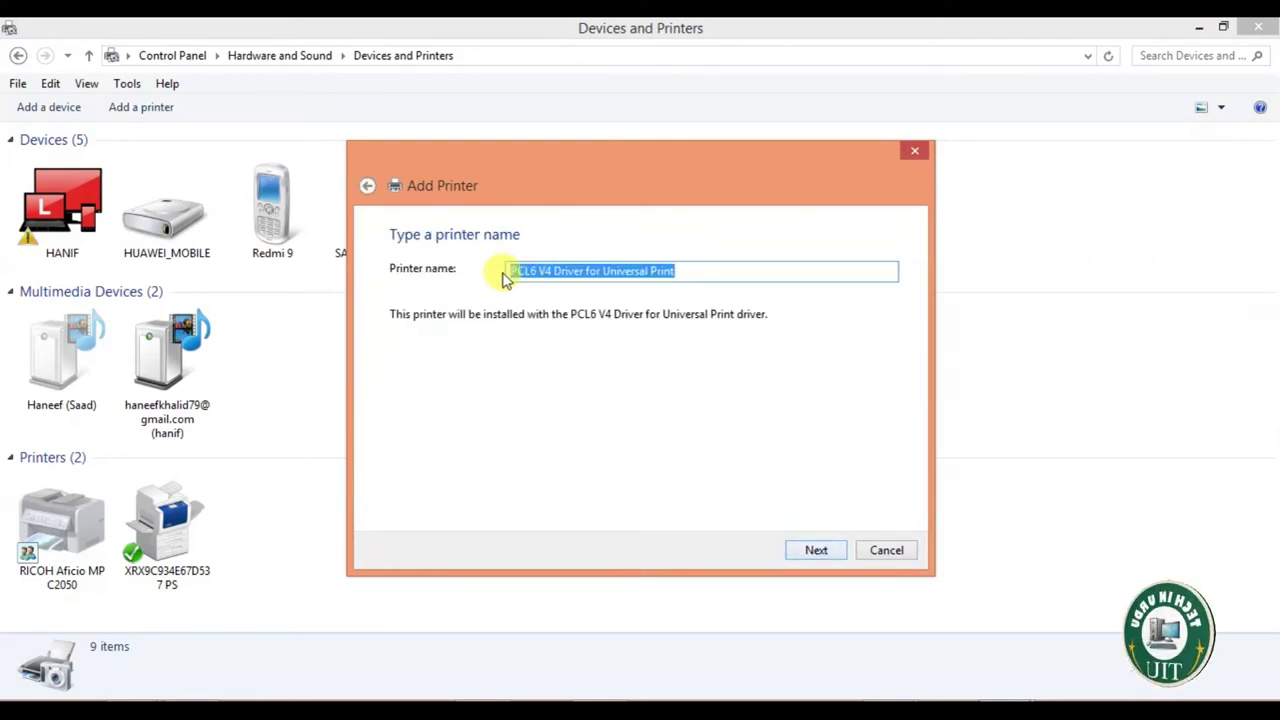
# Name the printer Ricoh MP C2050 Wifi and finish adding it without sharing it or making it the default.
pyautogui.click(704, 270)
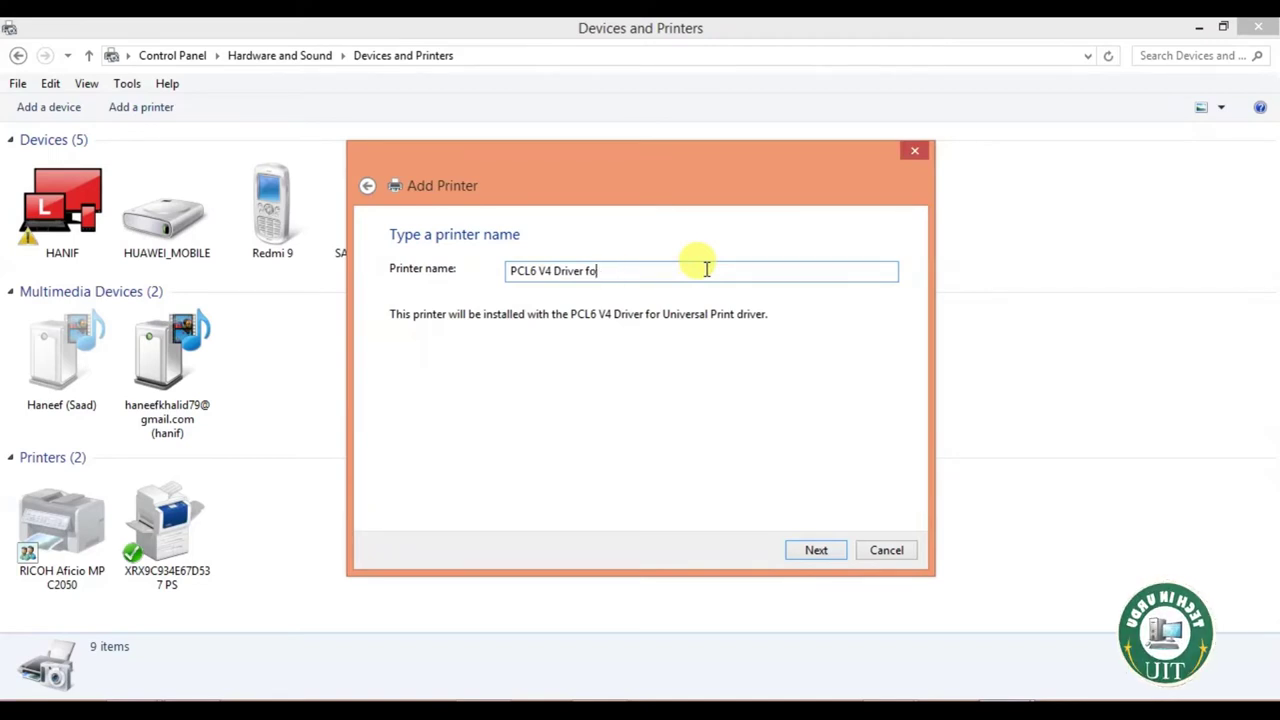
pyautogui.write('Ricoh MP C2050 Wifi')
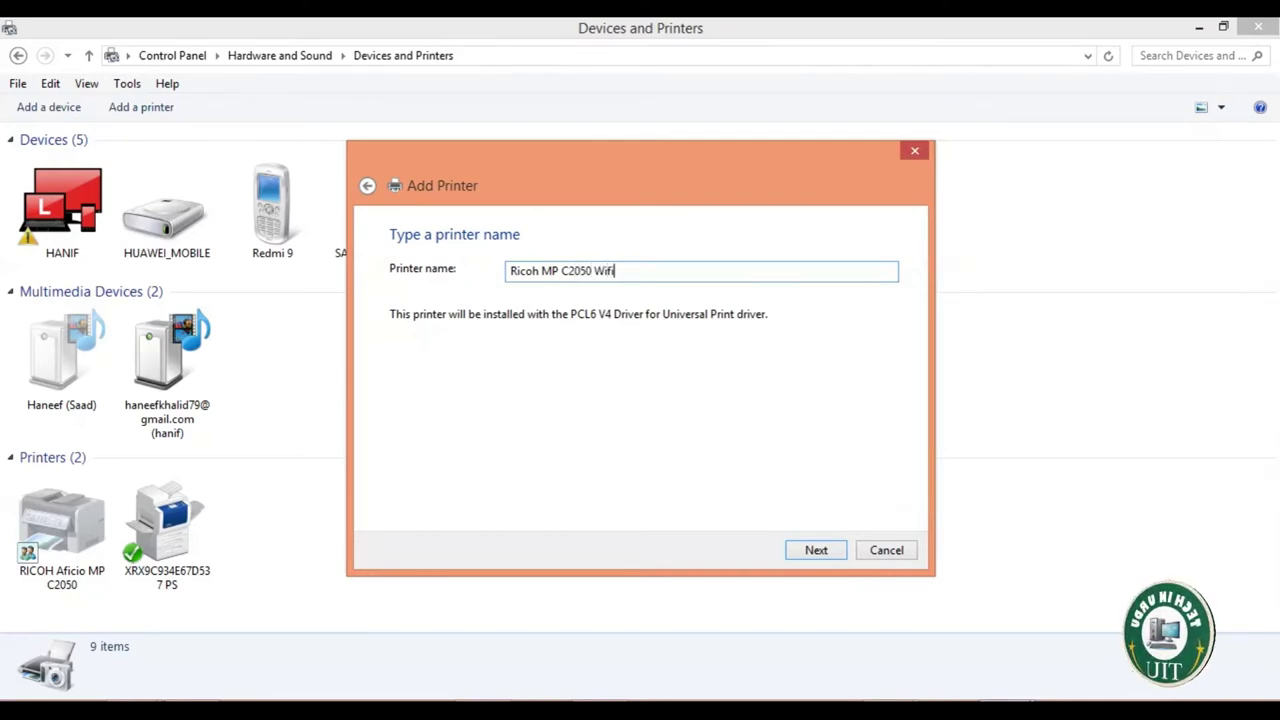
pyautogui.click(812, 551)
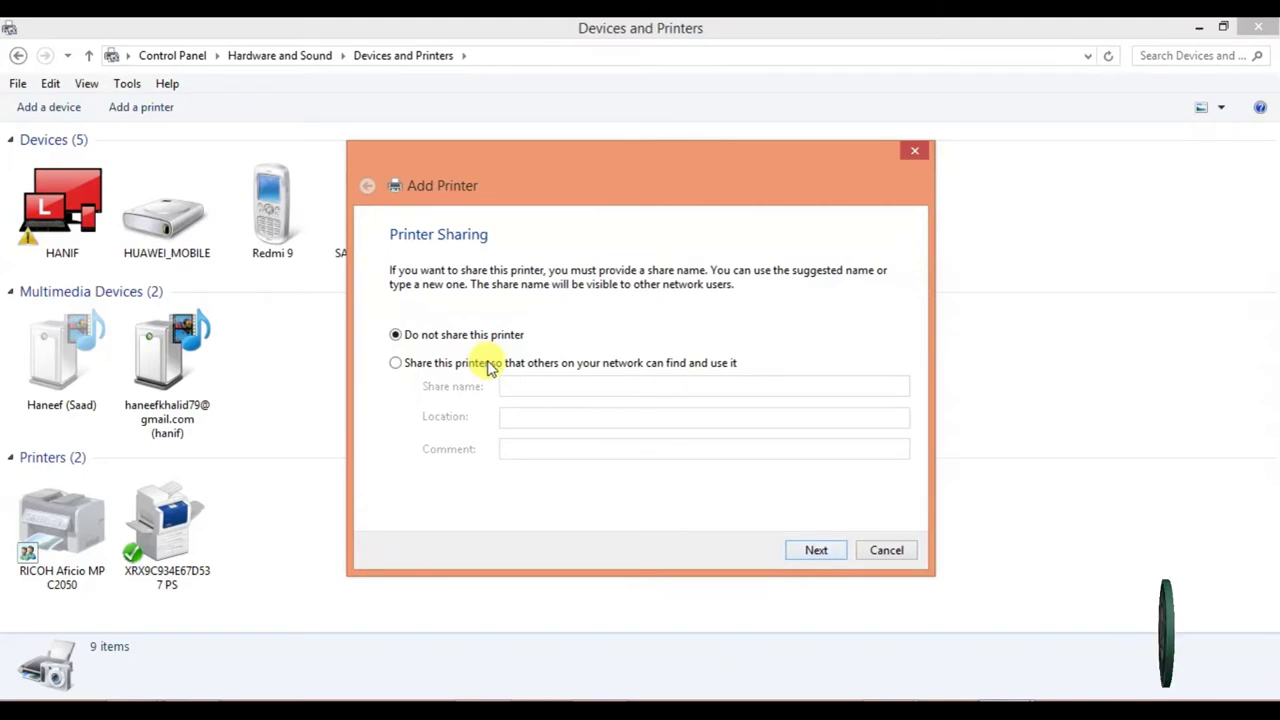
pyautogui.click(826, 556)
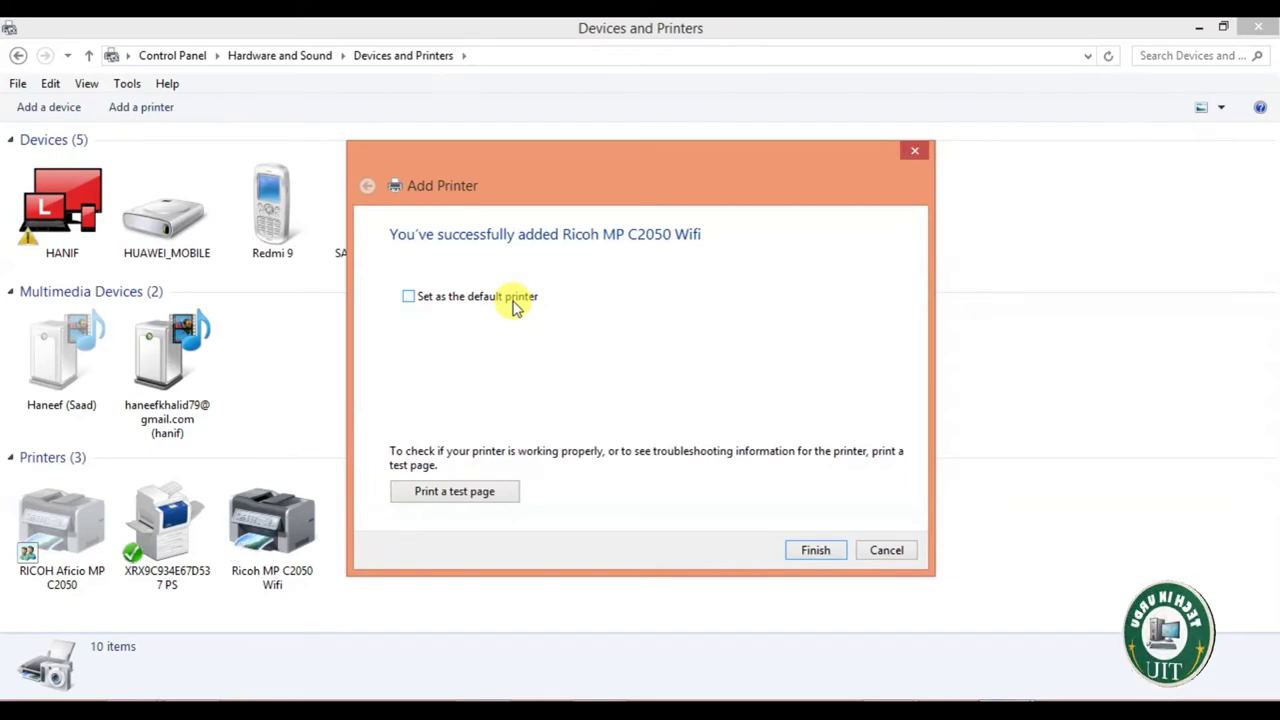
pyautogui.click(812, 551)
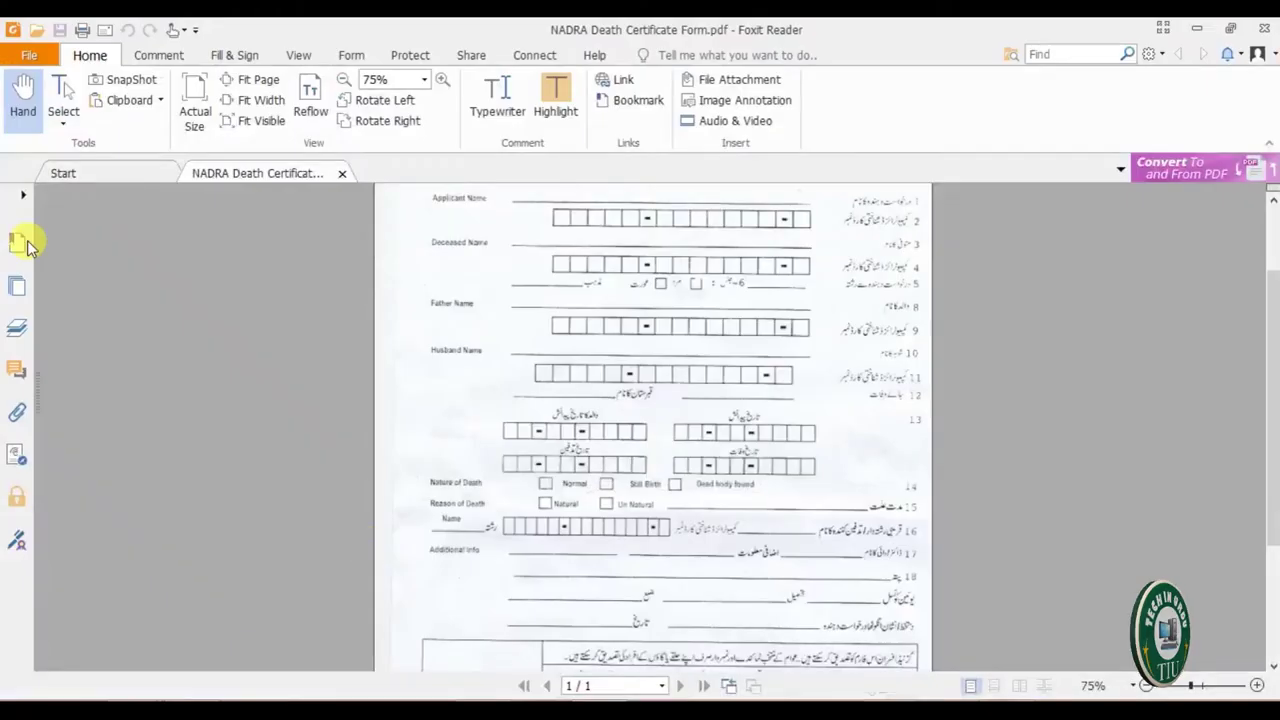
# Set up printing of the open NADRA Death Certificate Form with Ricoh MP C2050 Wifi as the printer.
pyautogui.scroll(-4, 625, 457)
pyautogui.scroll(5, 630, 457)
pyautogui.scroll(-1, 630, 457)
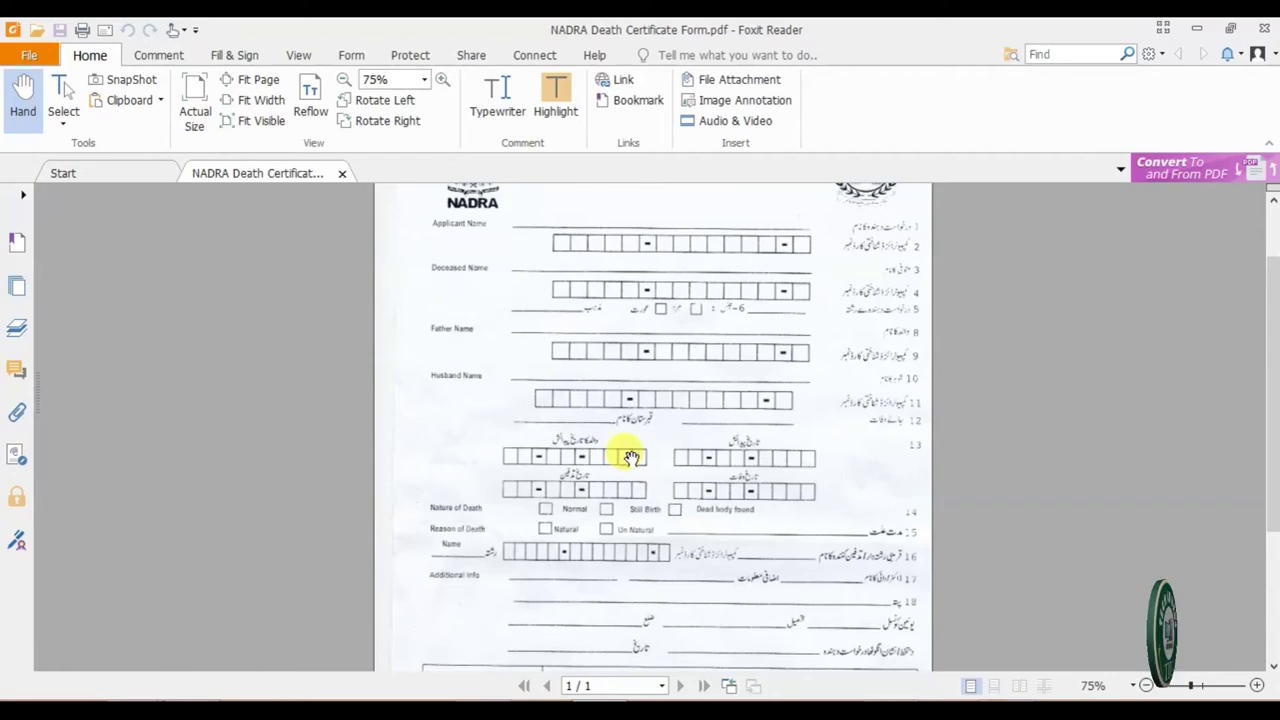
pyautogui.hotkey('ctrl', 'p')
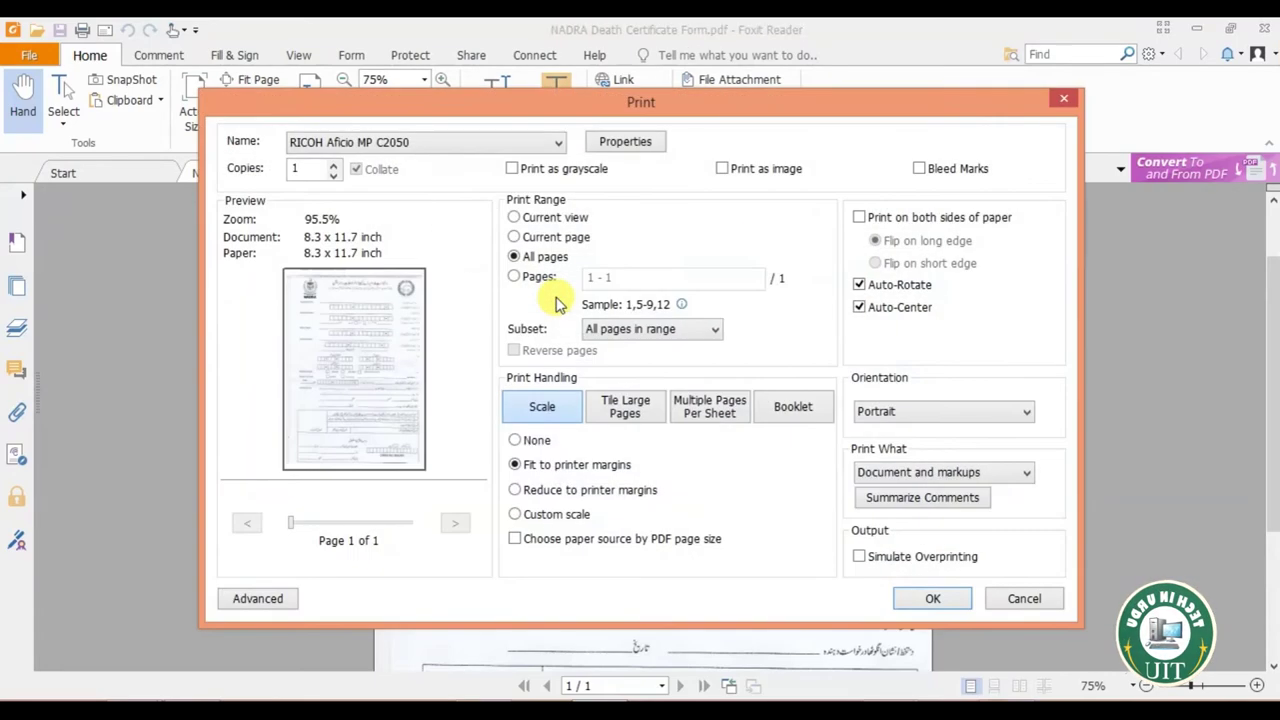
pyautogui.click(378, 147)
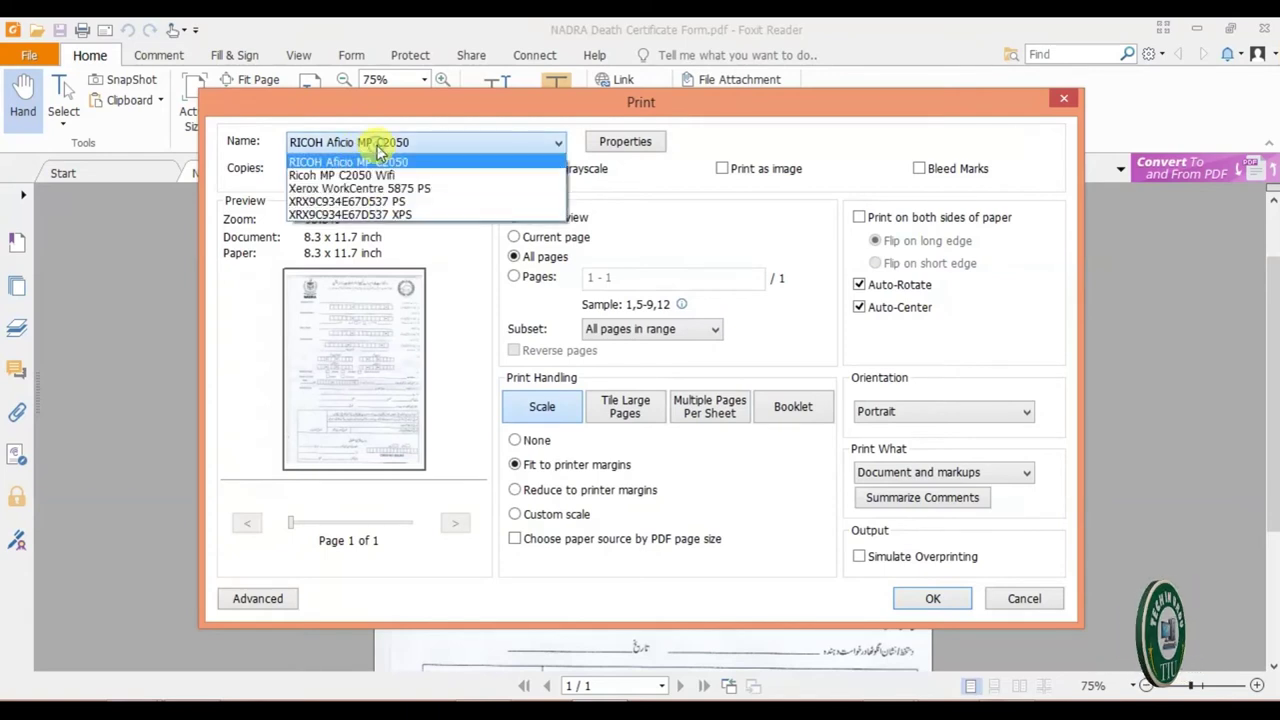
pyautogui.click(336, 175)
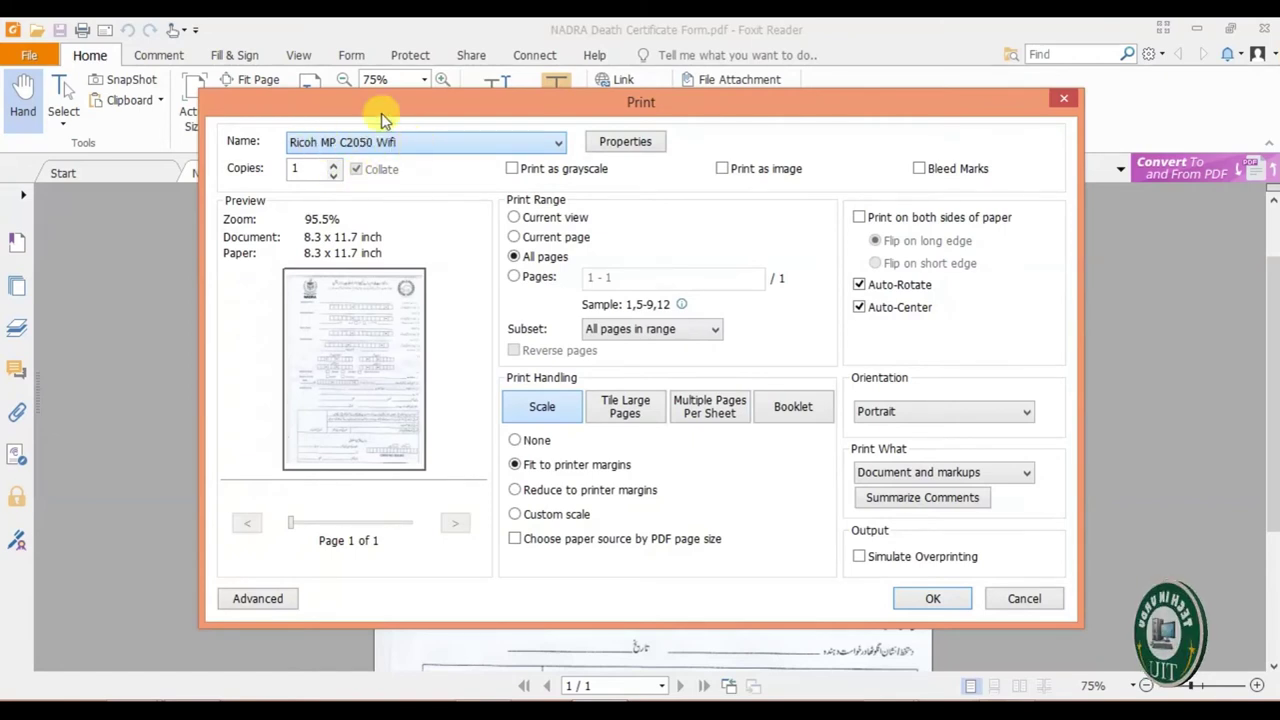
# In the printer's preferences, keep the document size at A4 (210 x 297 mm) and set the input tray to Tray 1.
pyautogui.click(610, 143)
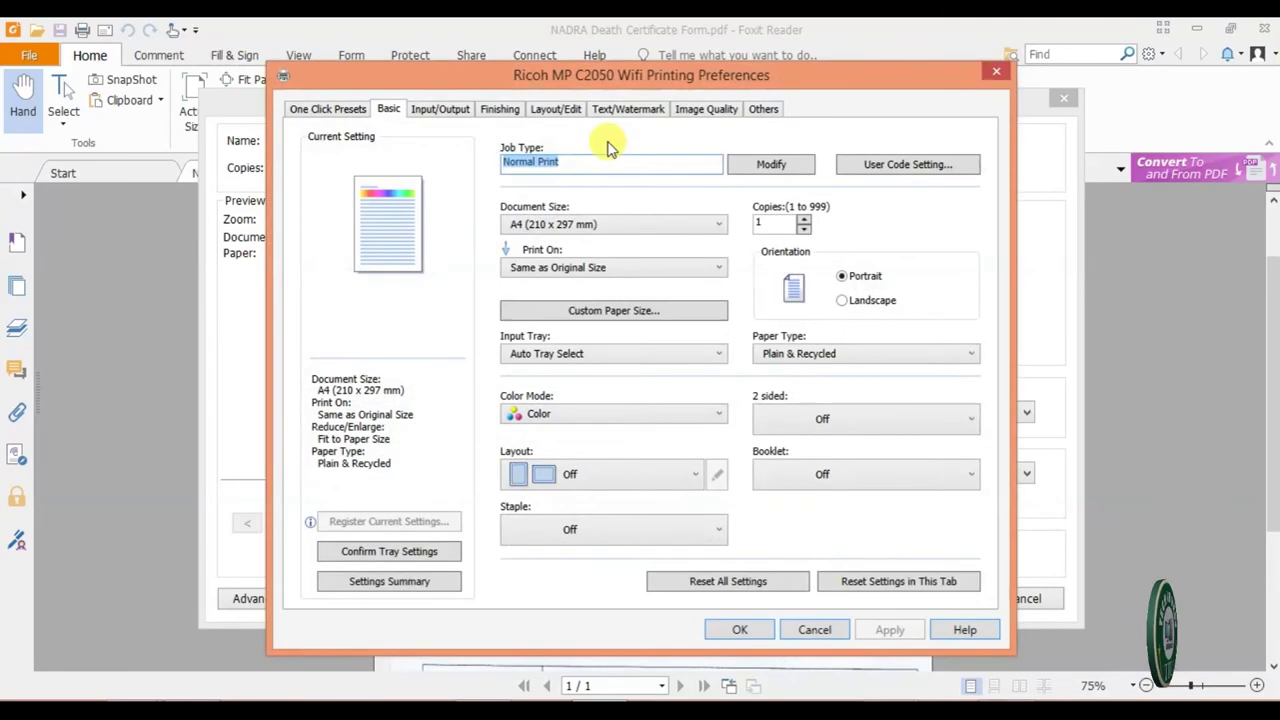
pyautogui.click(540, 226)
pyautogui.click(571, 245)
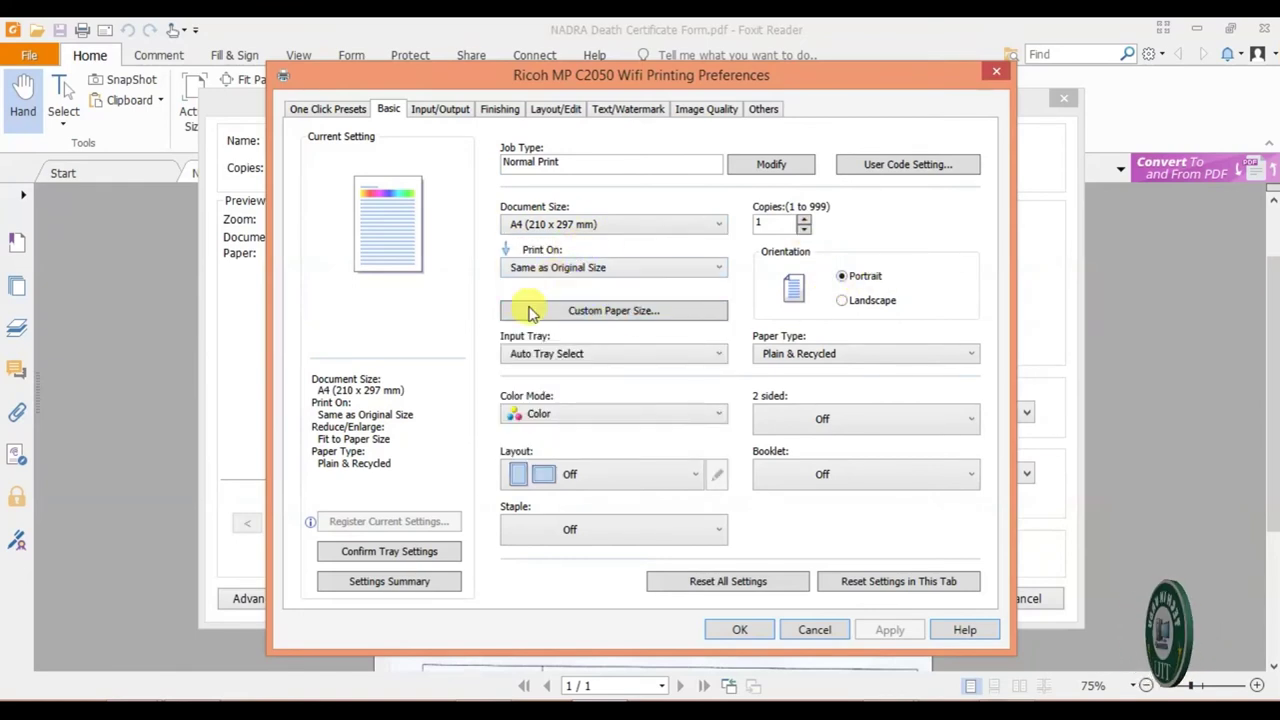
pyautogui.click(536, 356)
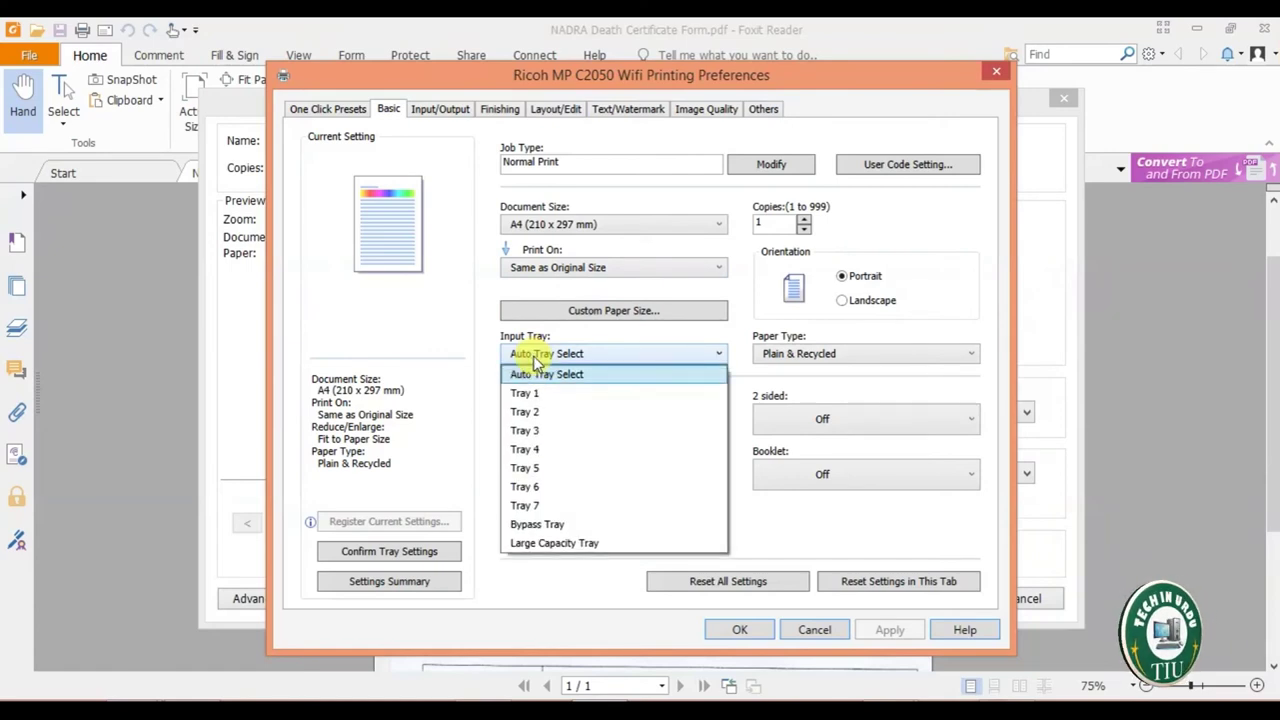
pyautogui.click(540, 393)
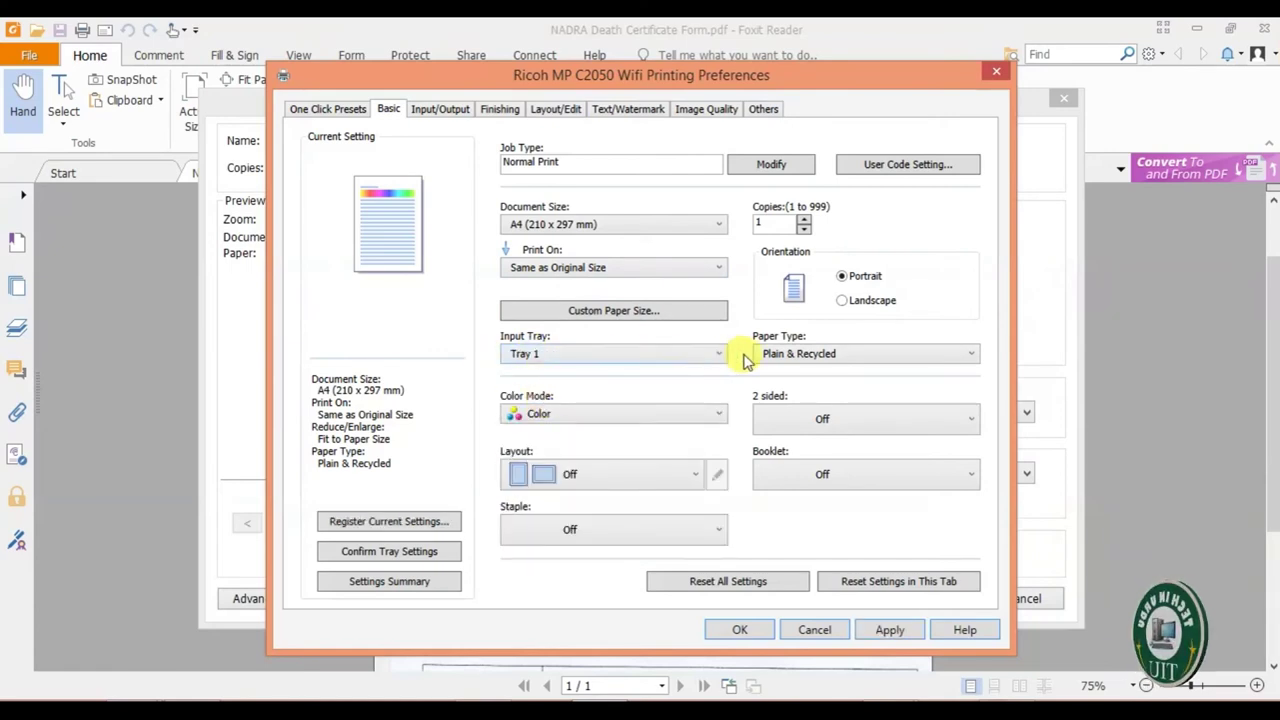
# Set the paper type to Plain and the color mode to Black and White, then save the printing preferences.
pyautogui.click(817, 354)
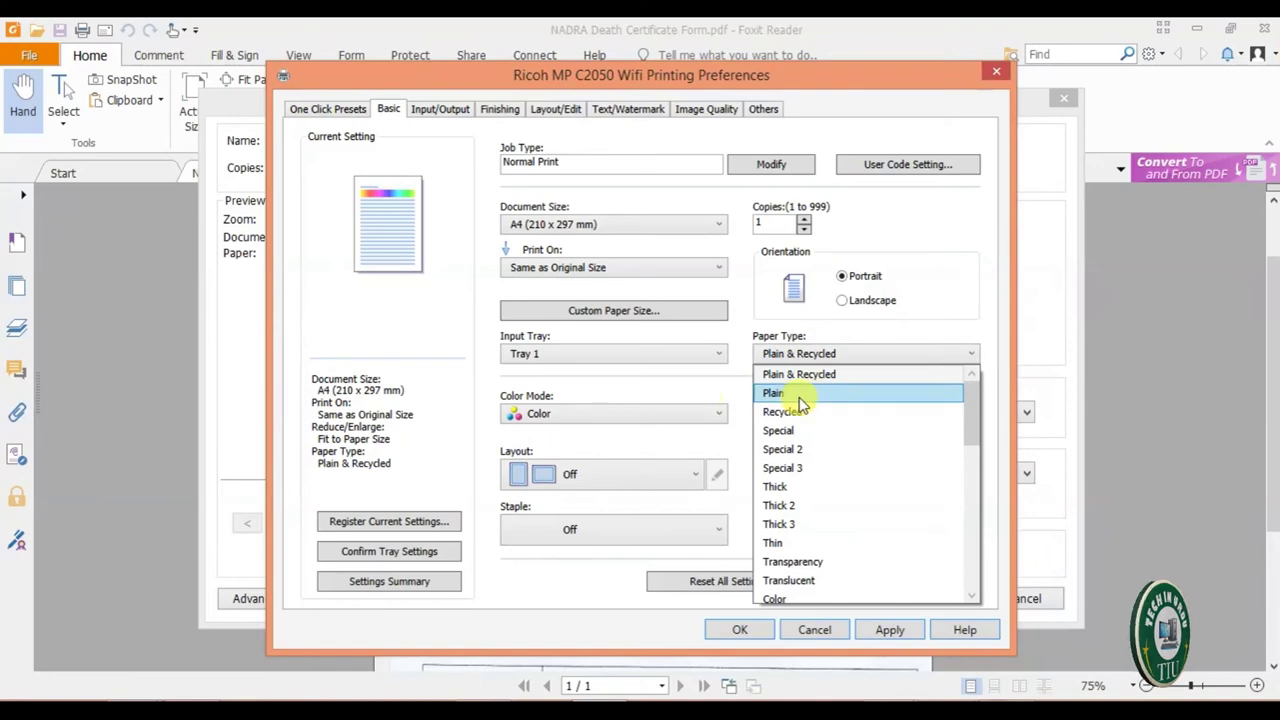
pyautogui.click(783, 395)
pyautogui.click(555, 416)
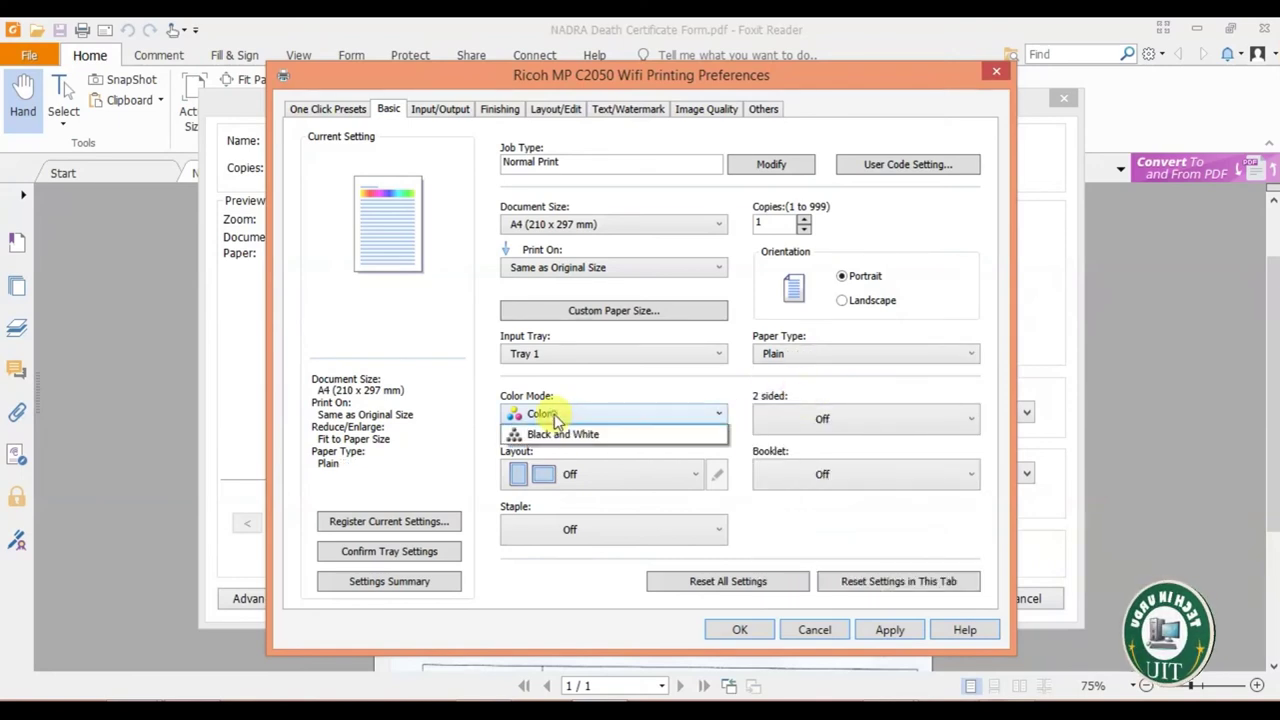
pyautogui.click(558, 452)
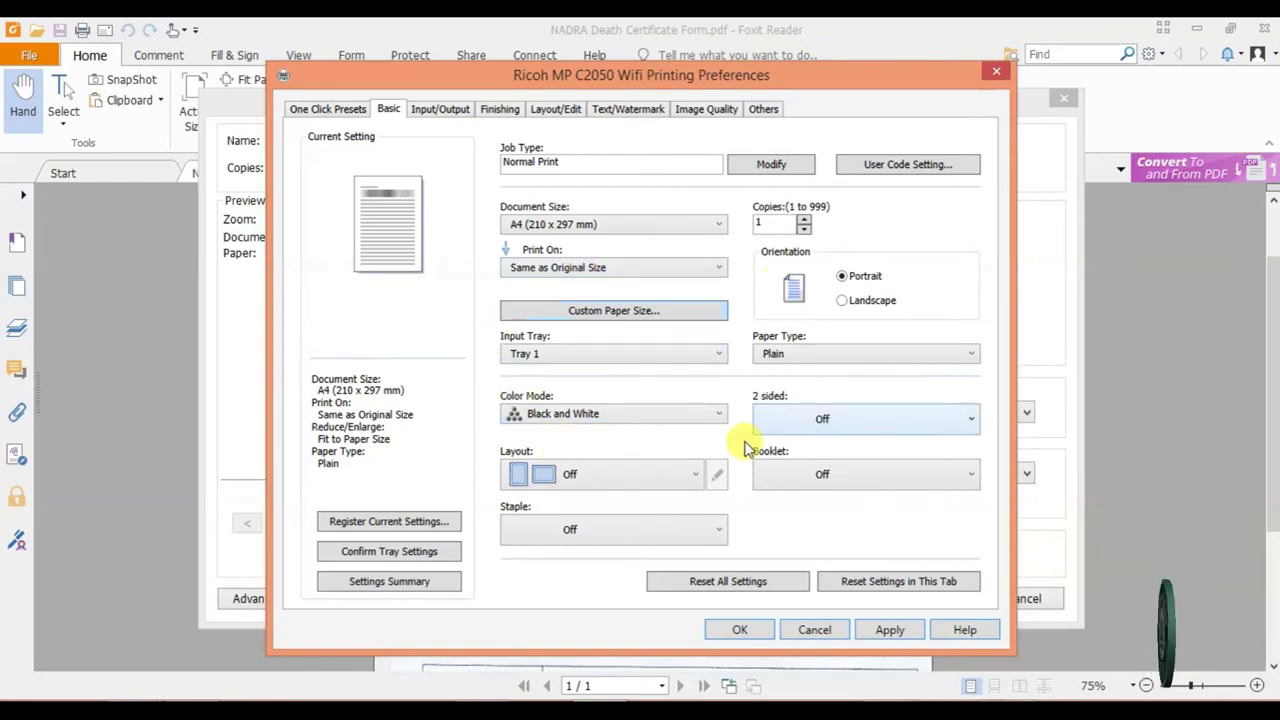
pyautogui.click(889, 630)
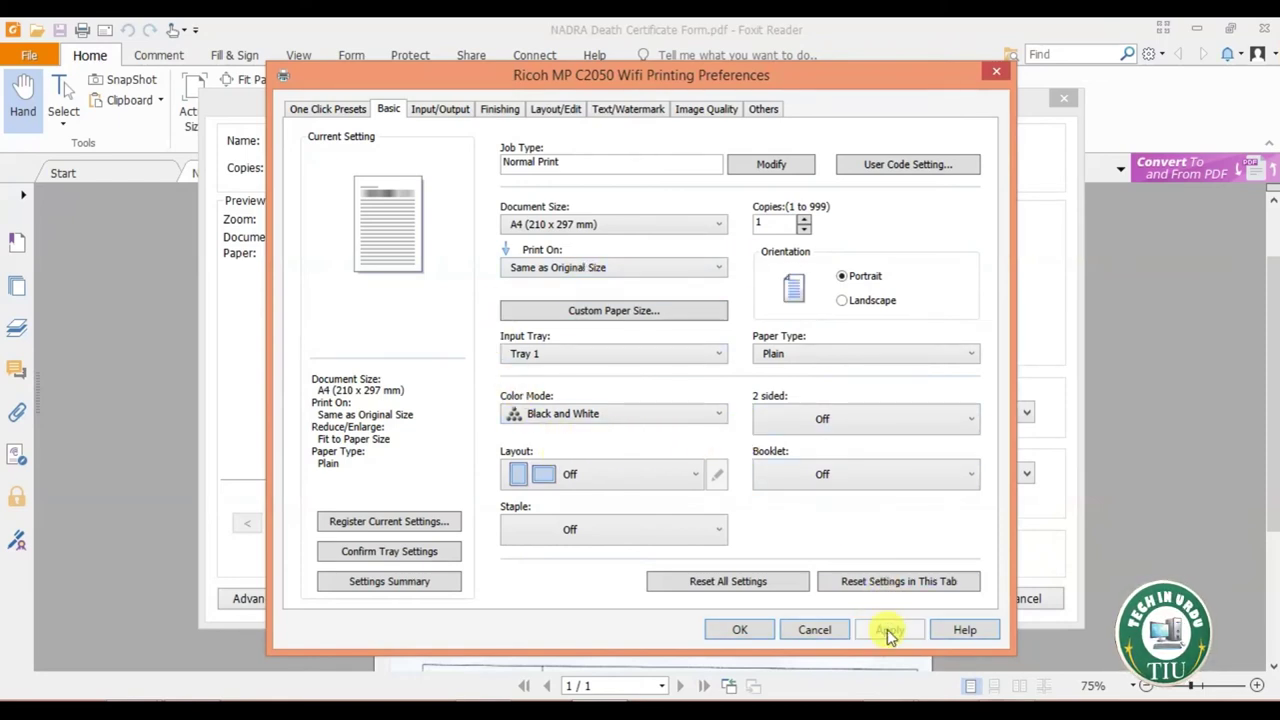
pyautogui.click(748, 630)
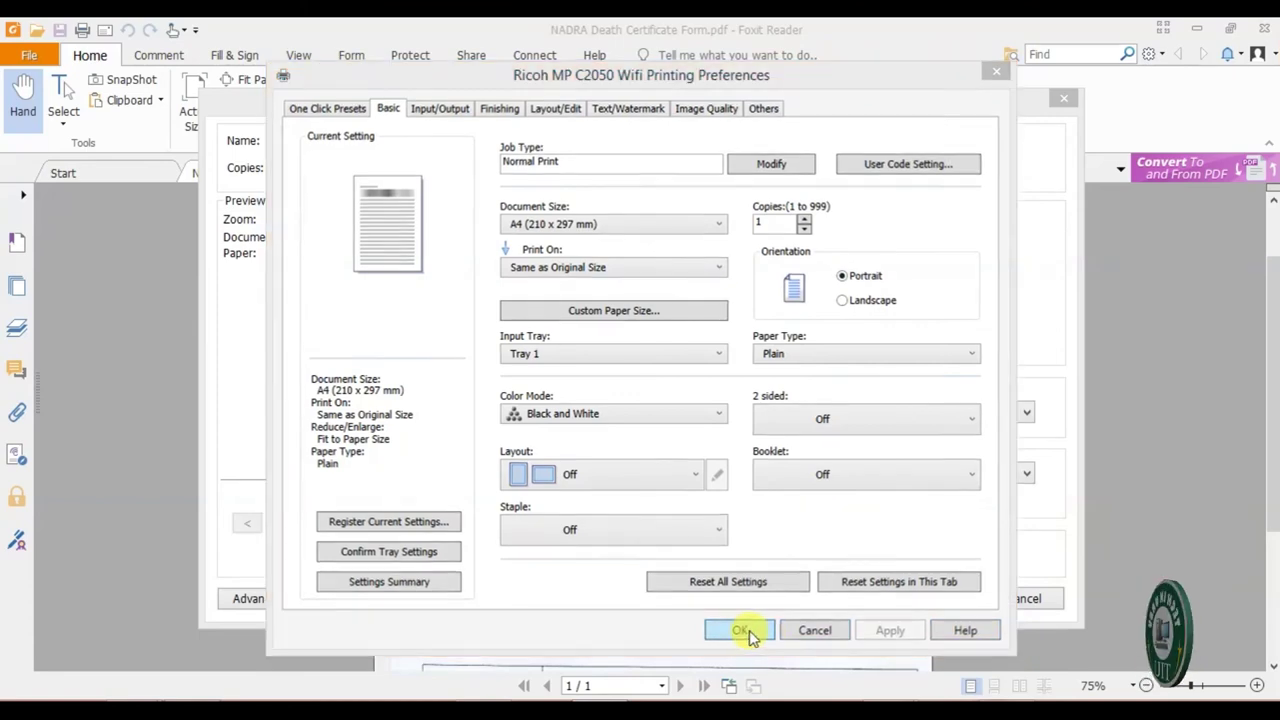